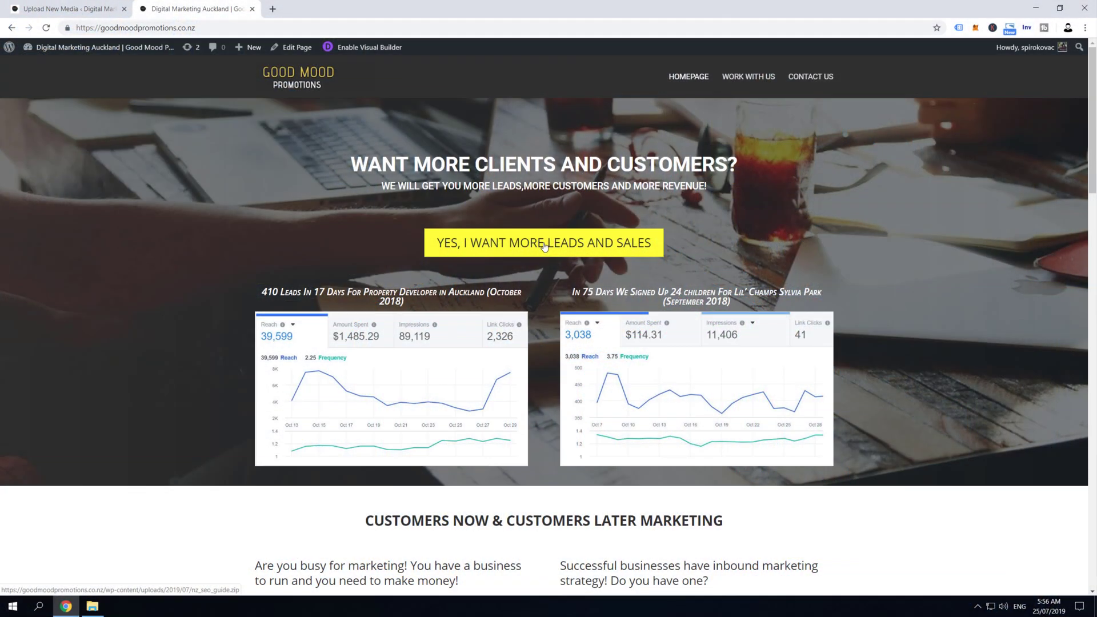
Download nz_seo_guide.zip from the yellow 'Yes, I want more leads and sales' button, replacing the existing copy.
click(544, 246)
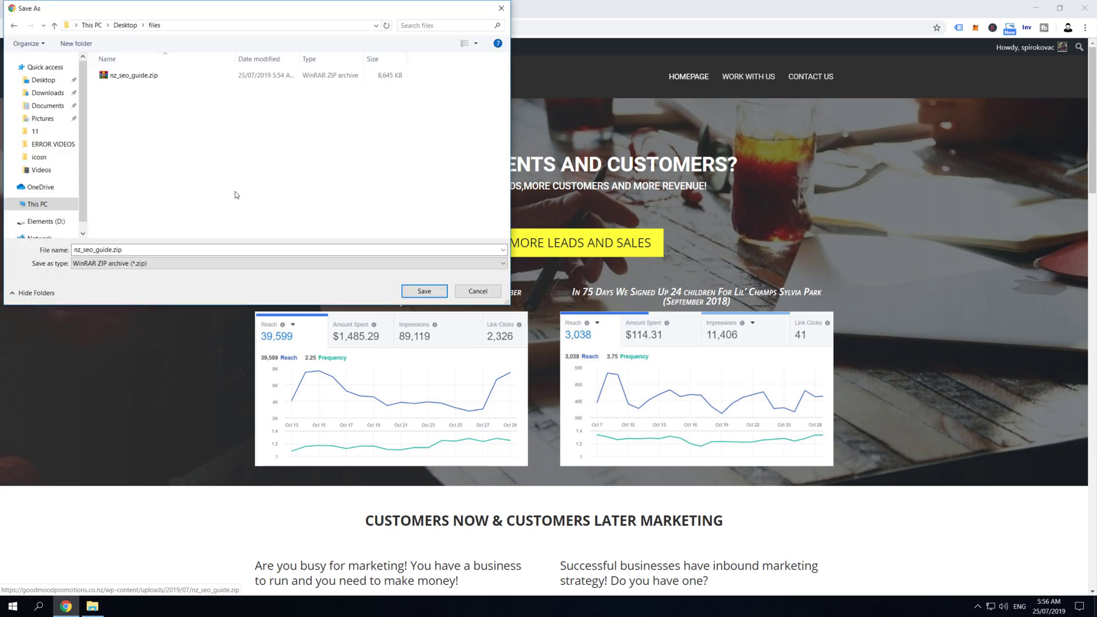
click(423, 292)
click(577, 307)
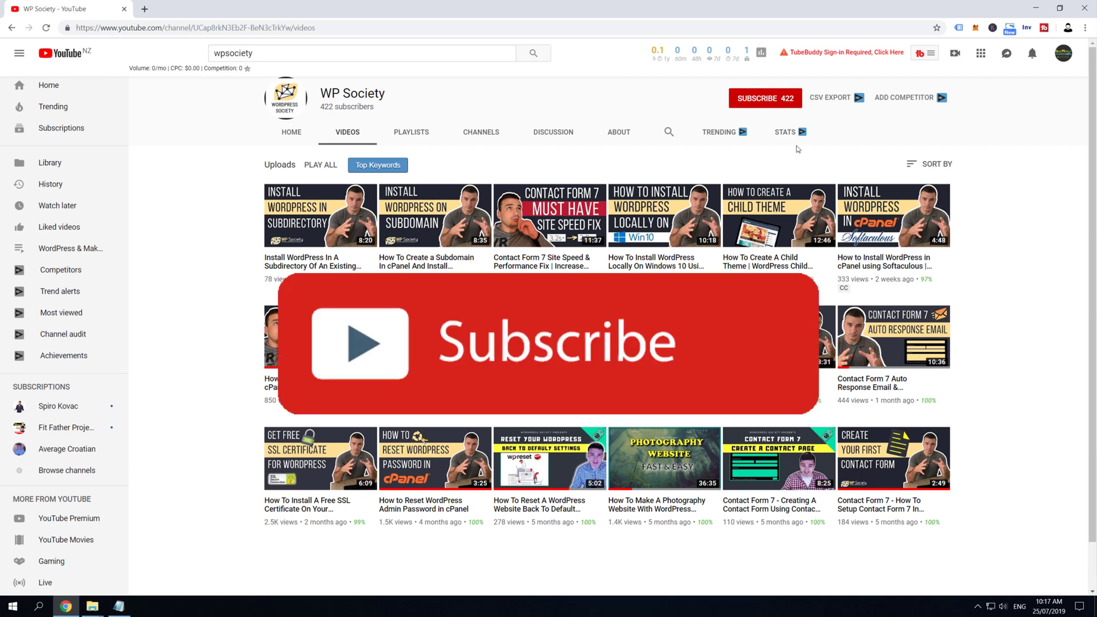
Subscribe to WP Society from its YouTube channel videos page.
click(761, 98)
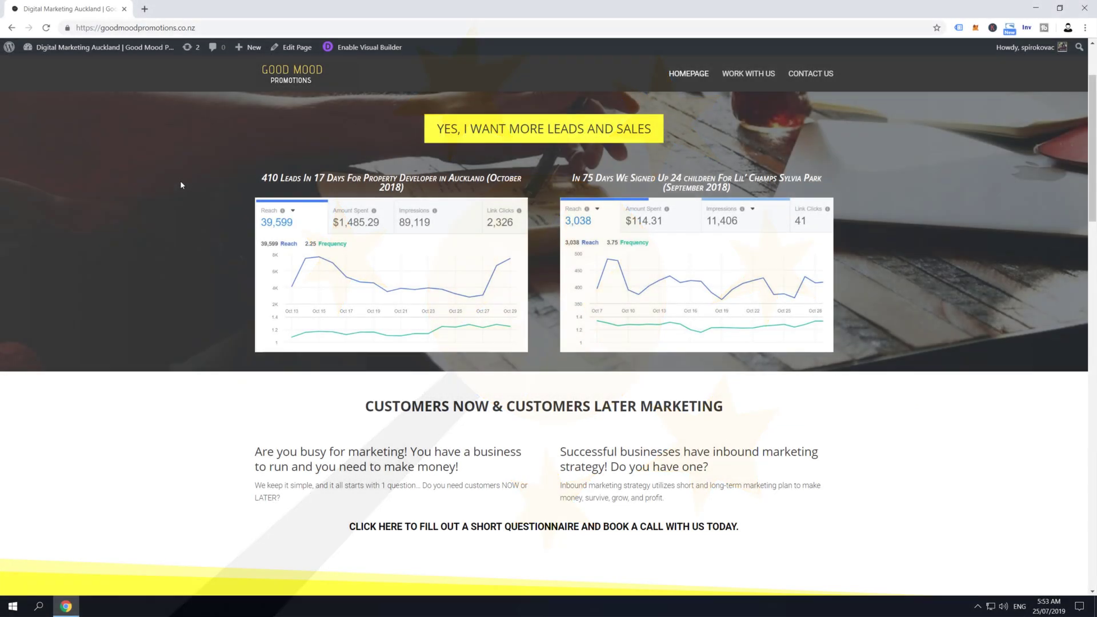
Download nz_seo_guide.zip again from the yellow homepage button, overwriting the saved copy.
scroll(180, 180, up, 2)
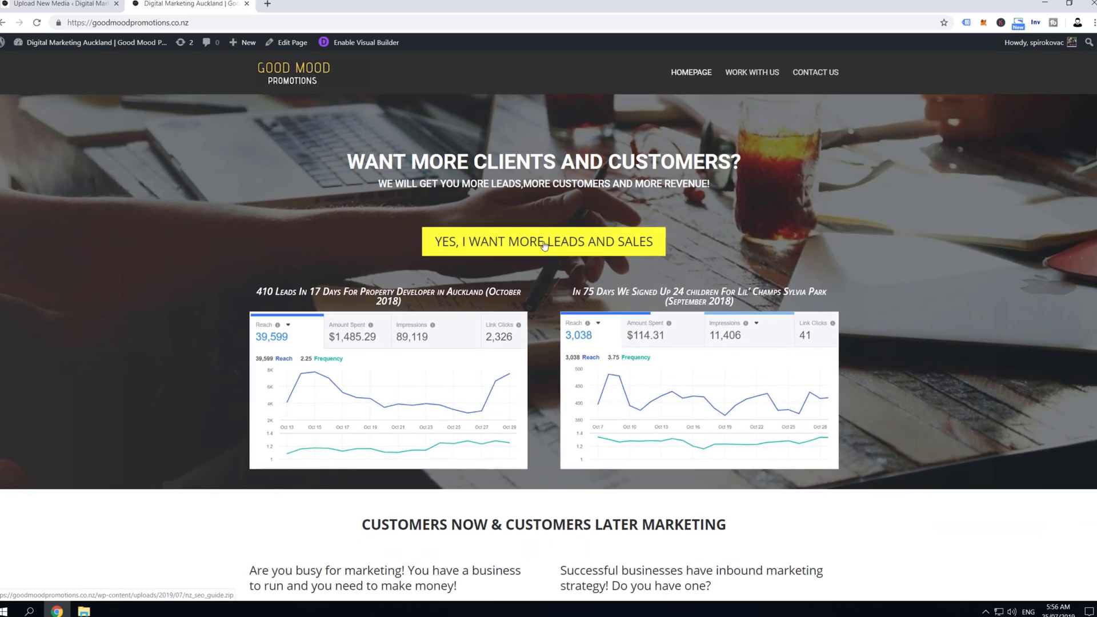
click(544, 226)
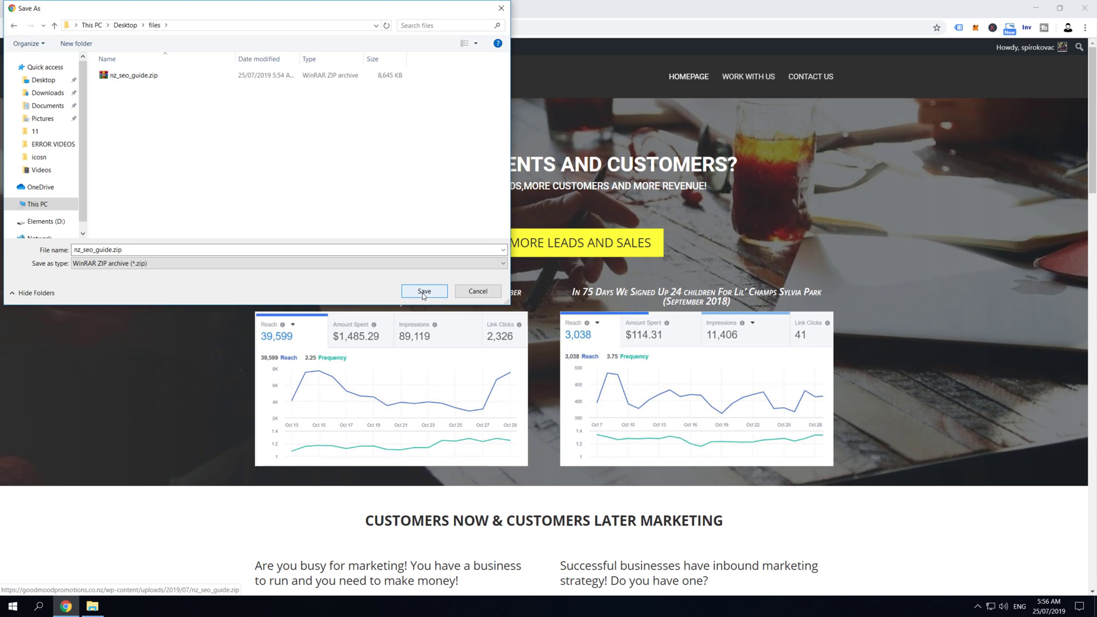
click(424, 291)
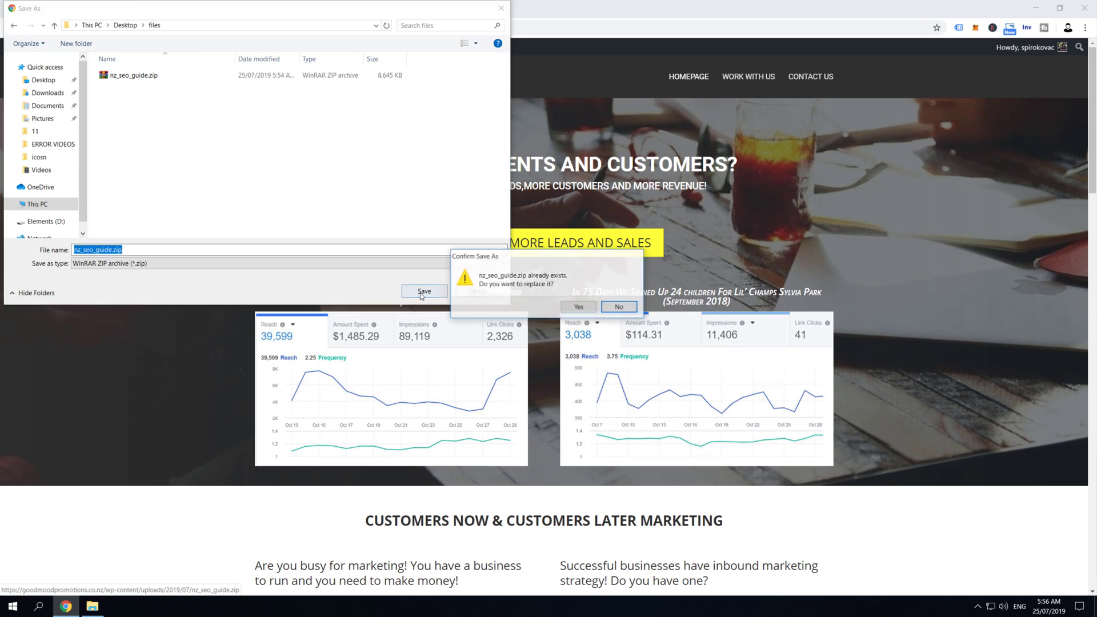
click(579, 307)
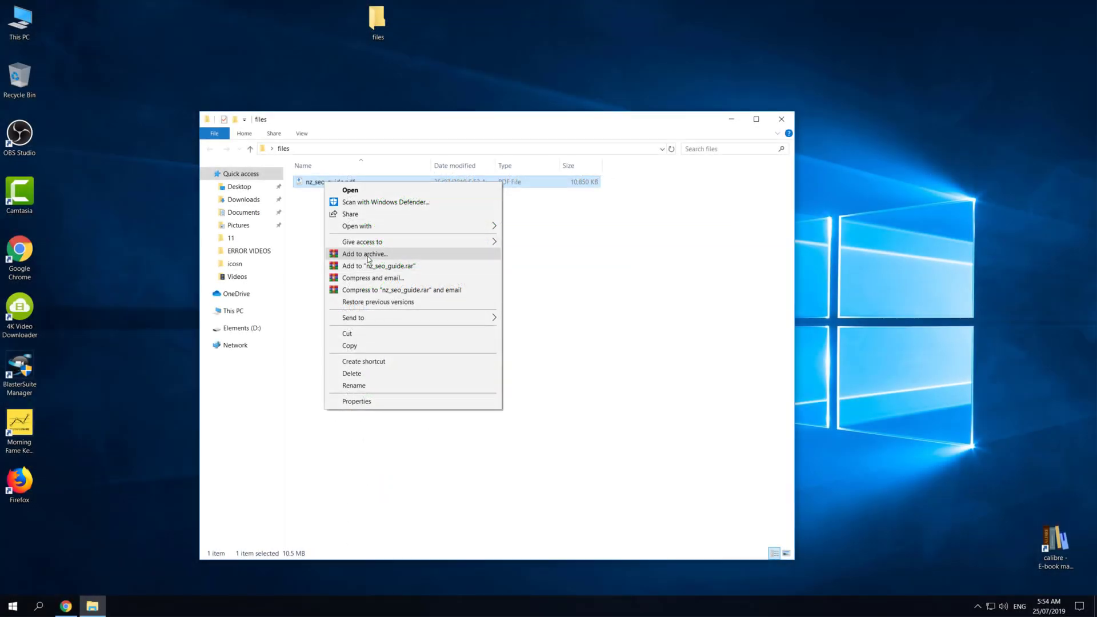
Archive nz_seo_guide.pdf in ZIP format as nz_seo_guide.zip within the files folder.
click(368, 258)
click(518, 291)
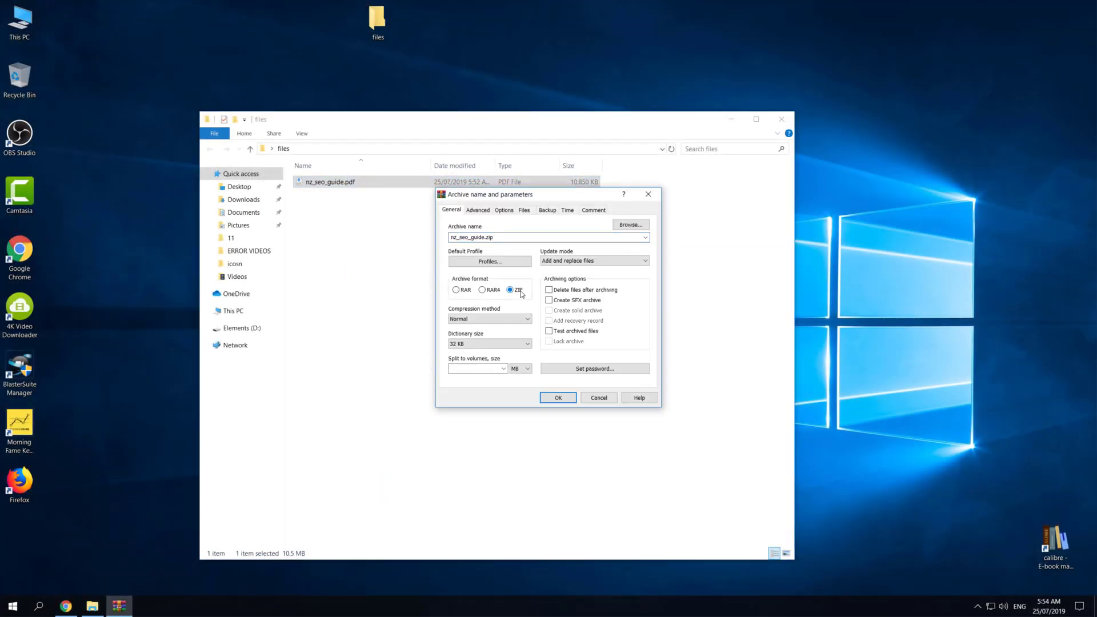
click(558, 398)
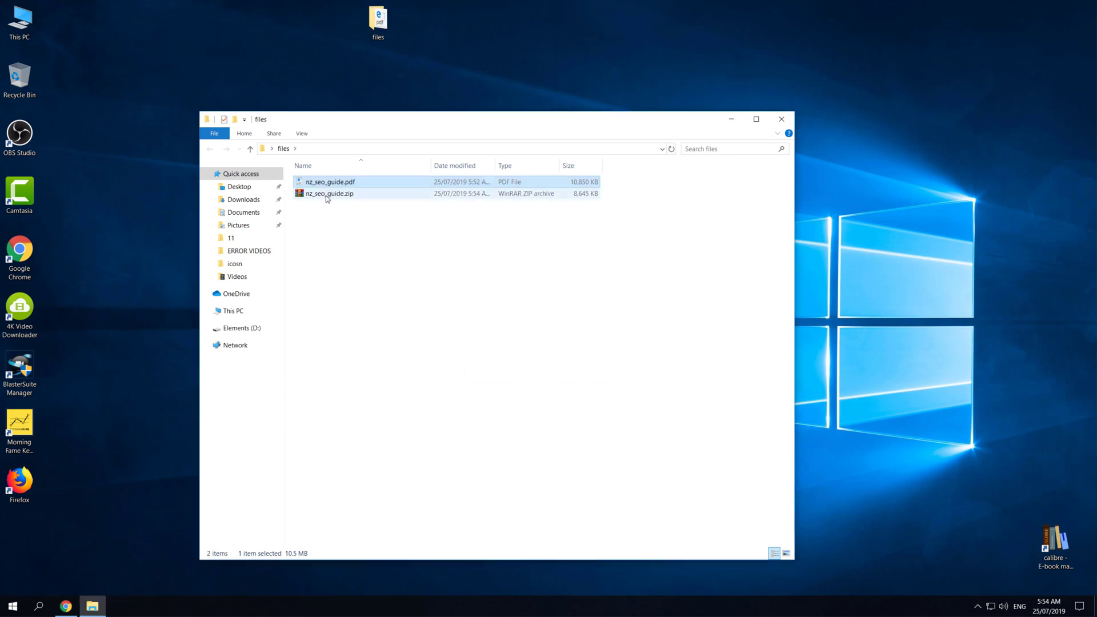
click(342, 226)
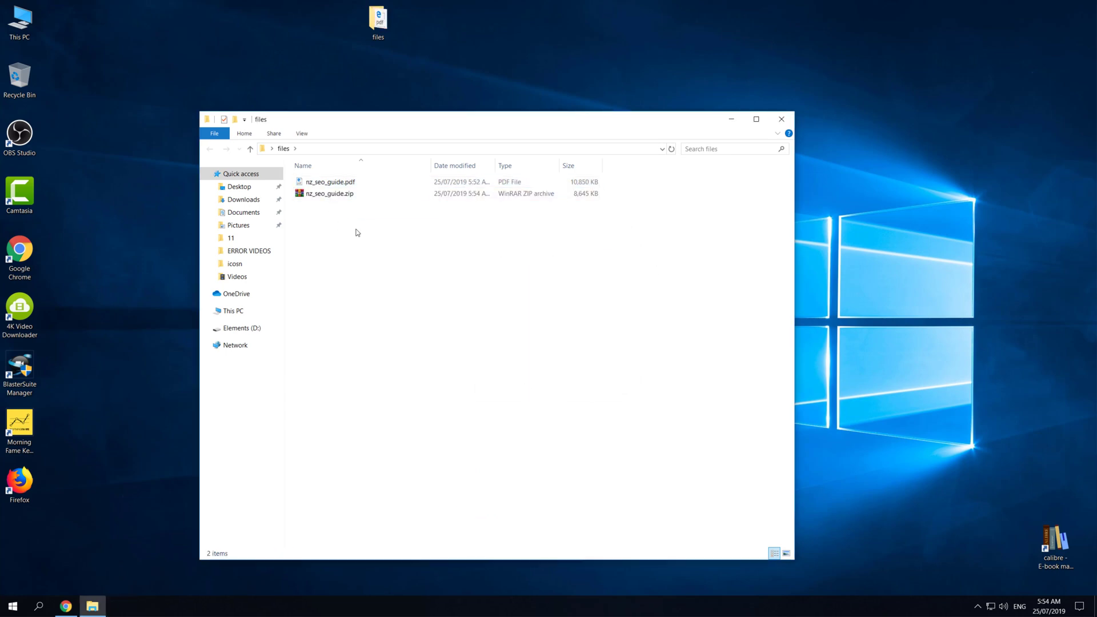
click(66, 605)
Upload nz_seo_guide.zip through Dashboard > Media > Add New.
mouse_move(85, 47)
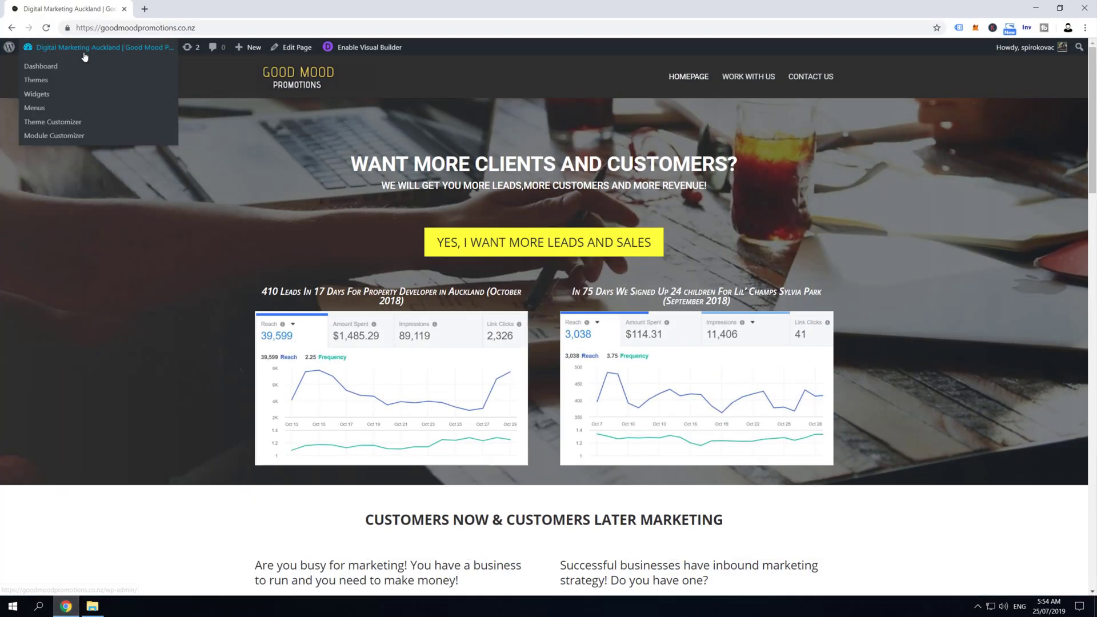
click(78, 67)
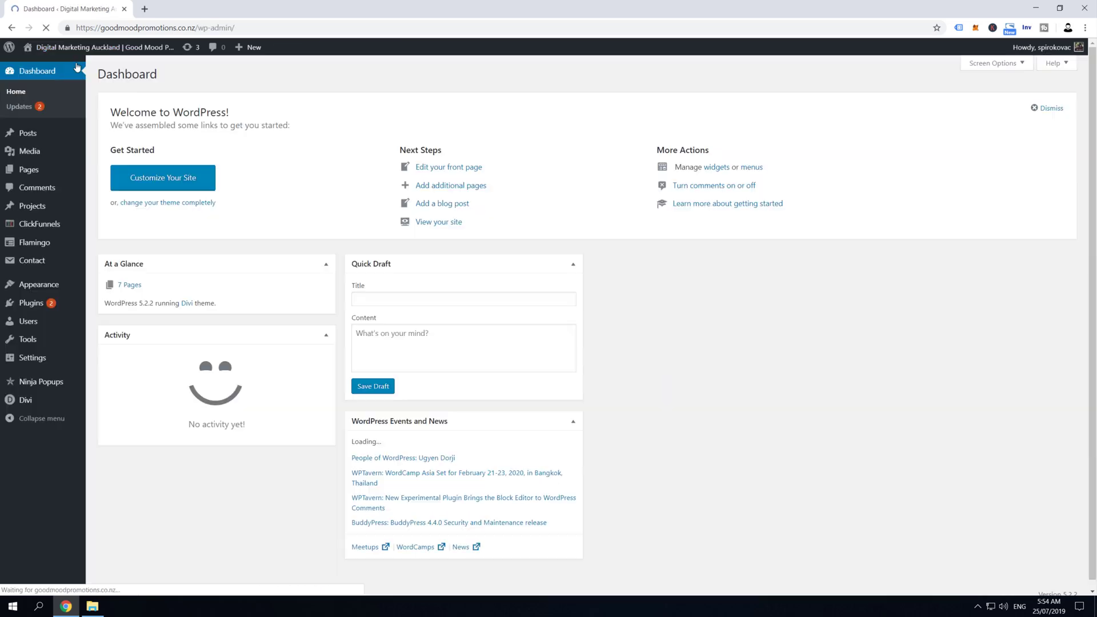
mouse_move(42, 153)
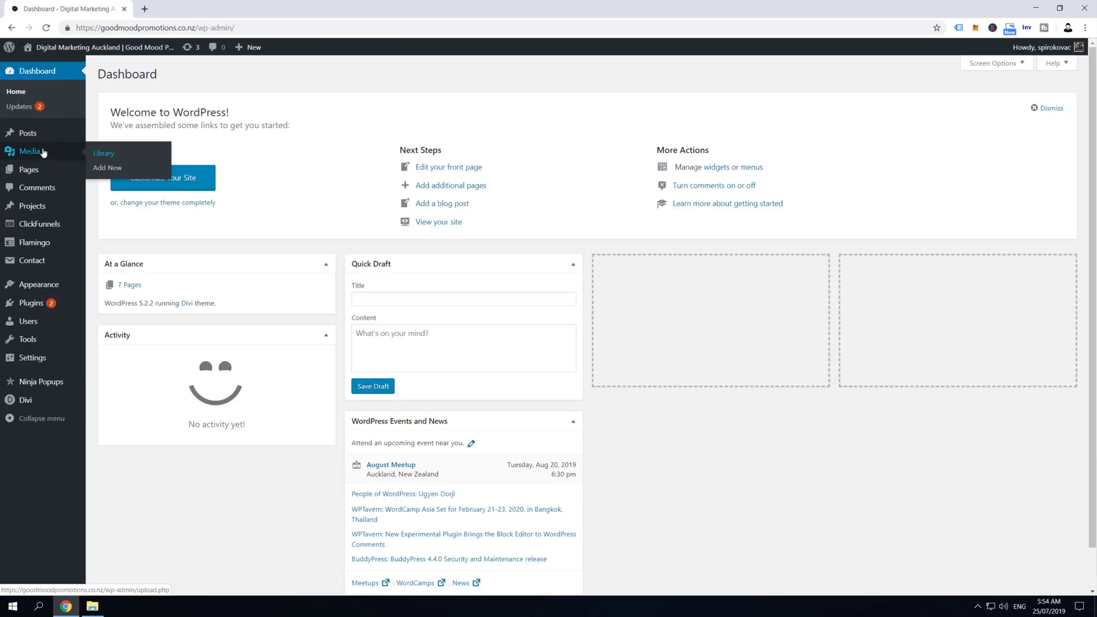
click(109, 168)
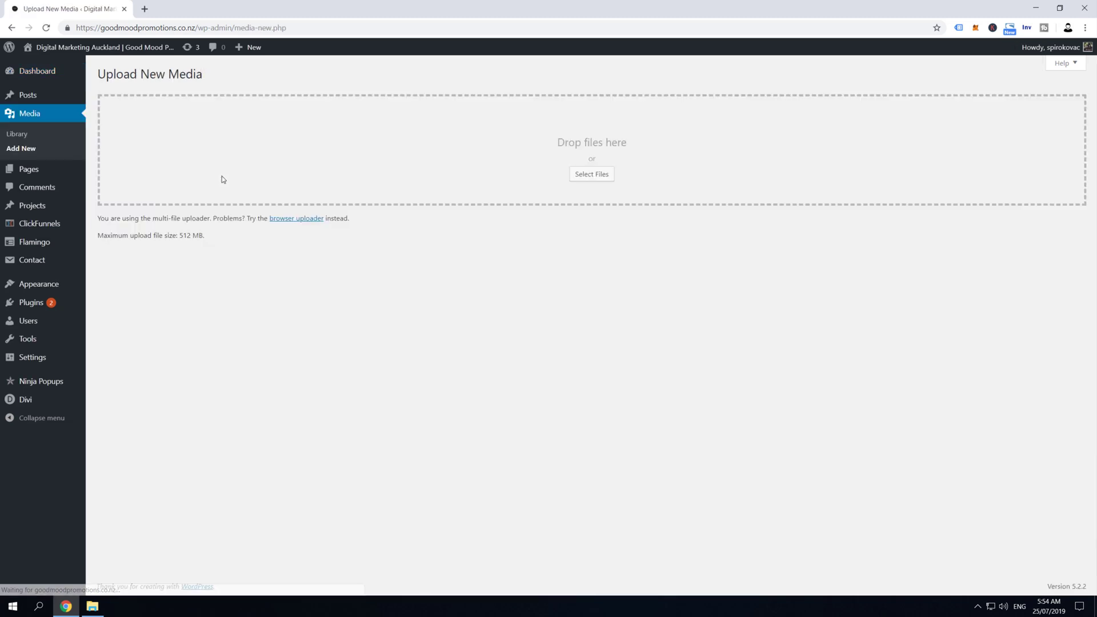
click(591, 175)
double_click(140, 90)
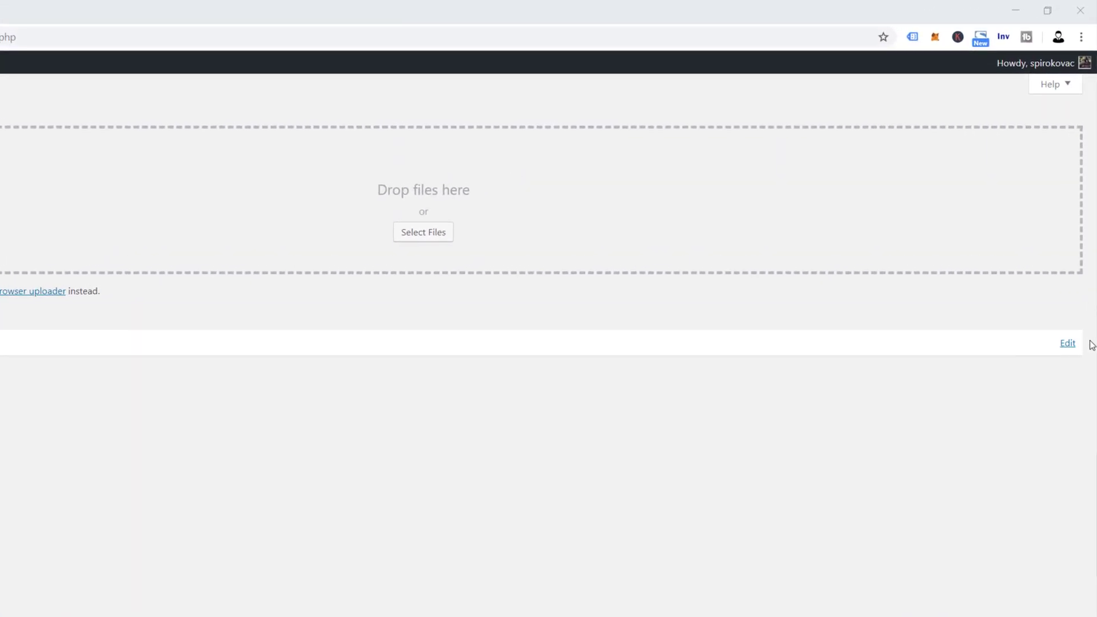
Copy the File URL of nz_seo_guide.zip from its Edit Media page.
click(1057, 346)
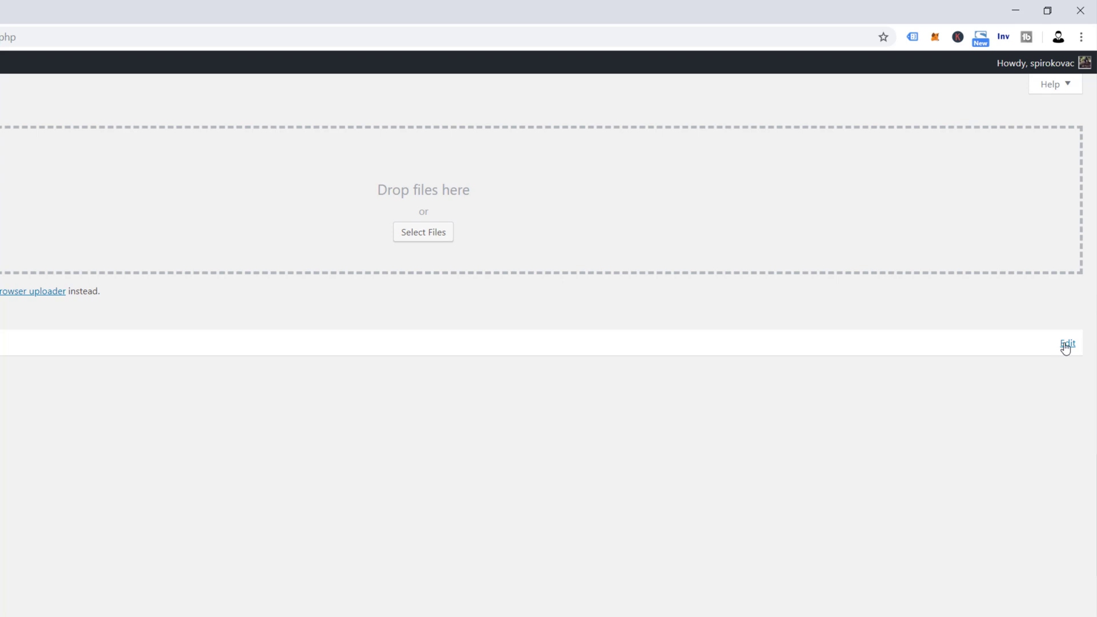
click(1064, 345)
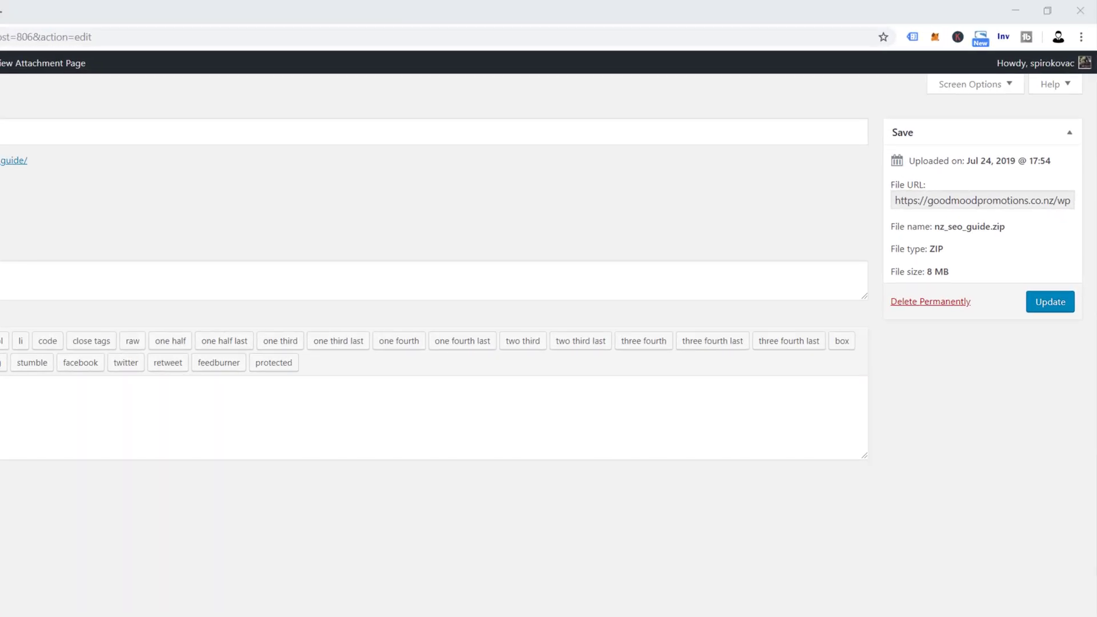
click(964, 200)
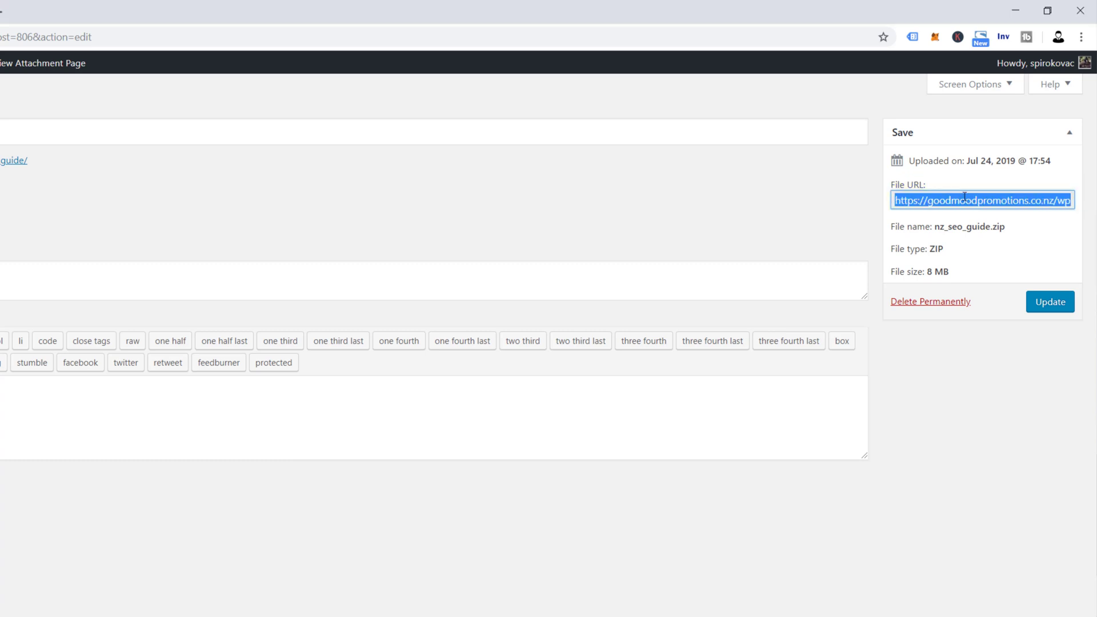
right_click(950, 203)
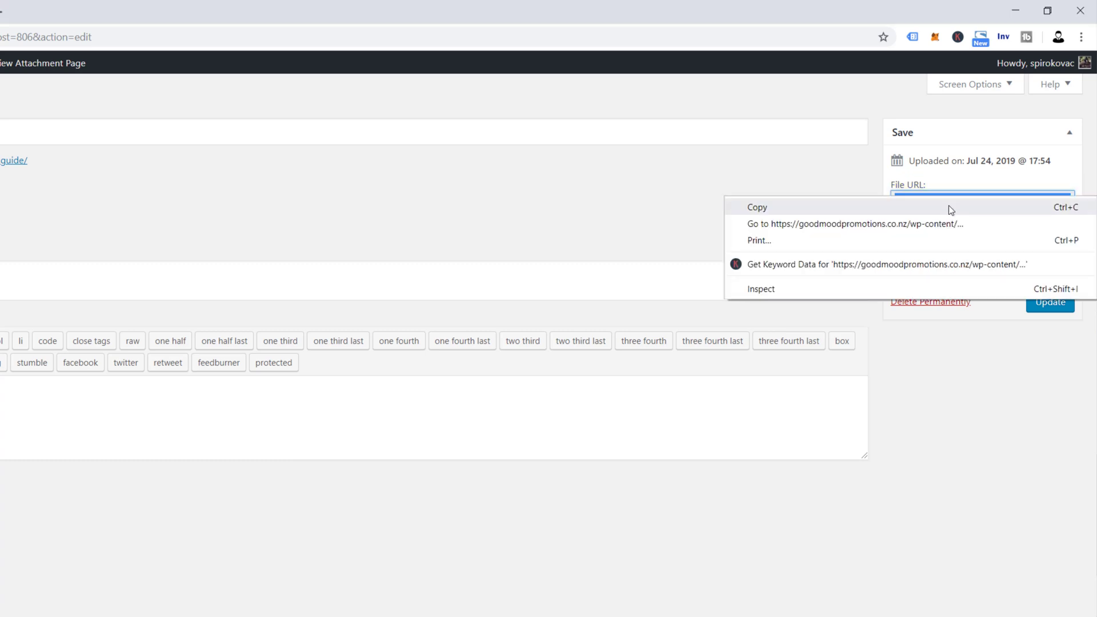
click(949, 207)
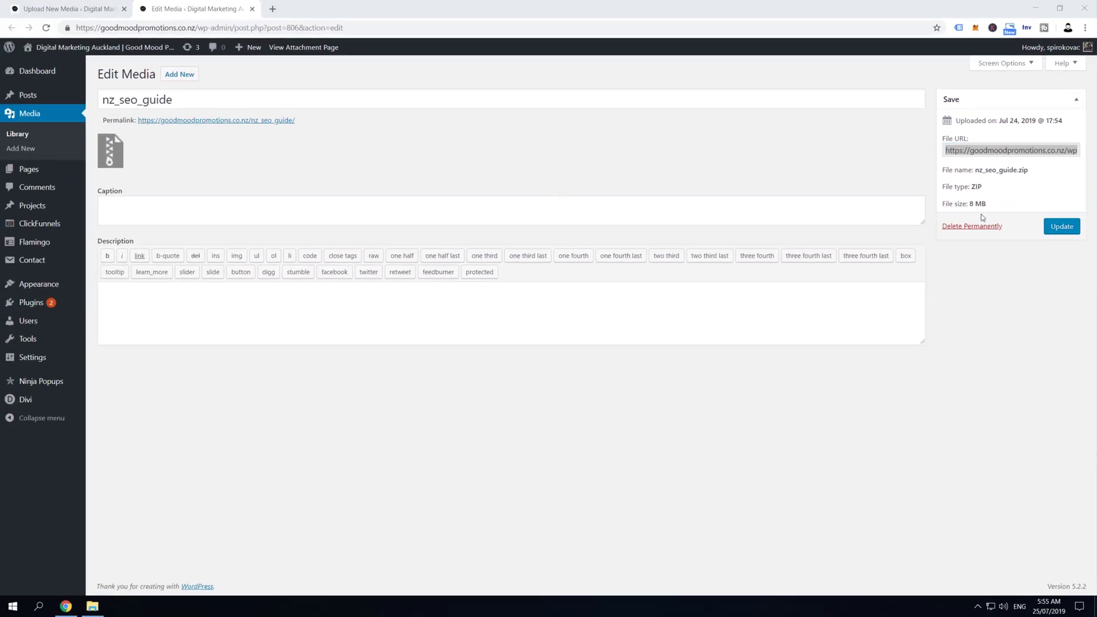
Visit the Good Mood Promotions homepage and enable the Divi Visual Builder.
mouse_move(55, 48)
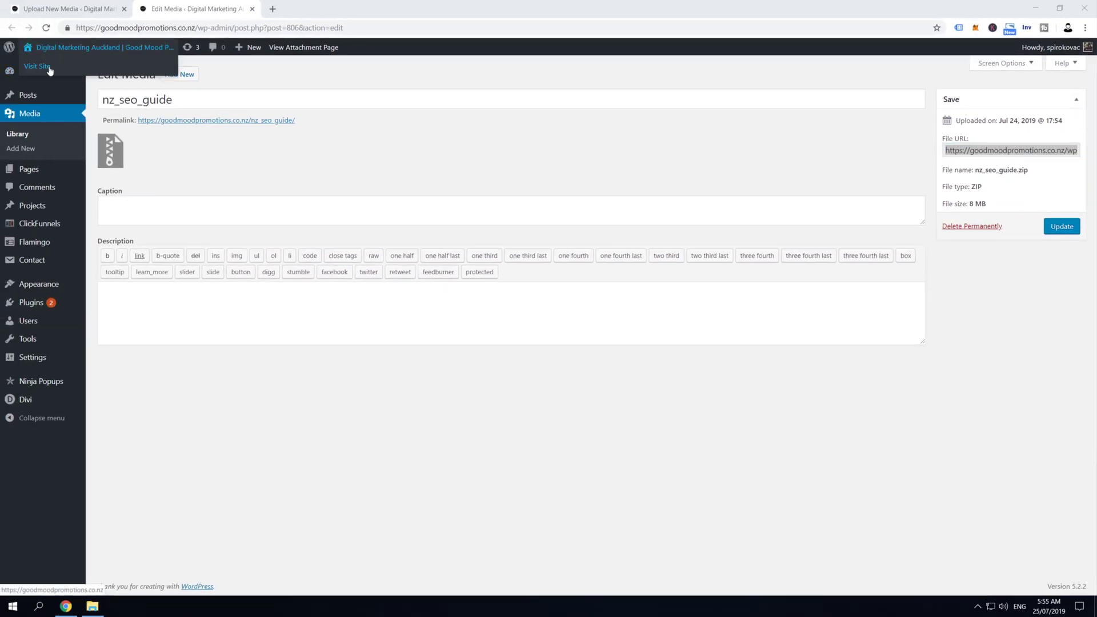
click(38, 67)
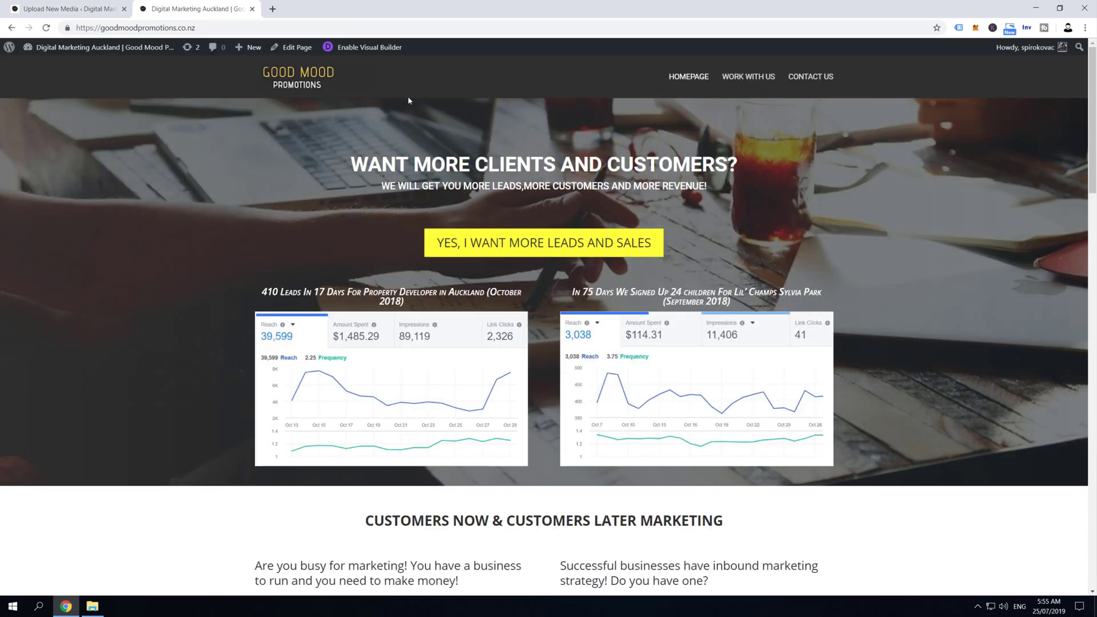
click(351, 49)
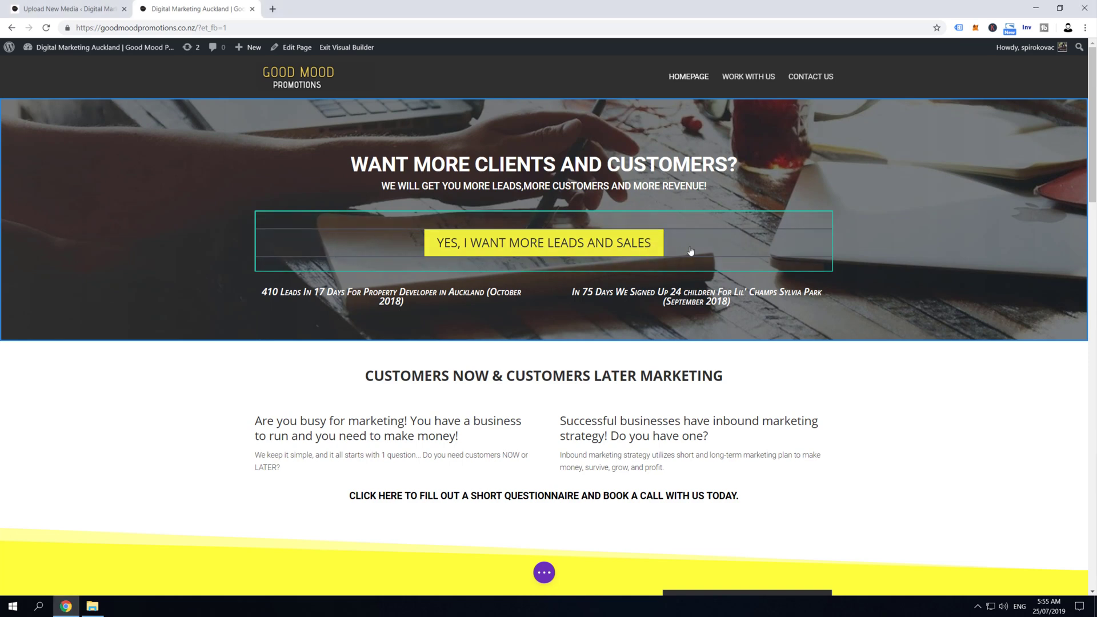
Replace the yellow button's Button Link URL with the pasted nz_seo_guide.zip address.
mouse_move(577, 245)
click(521, 234)
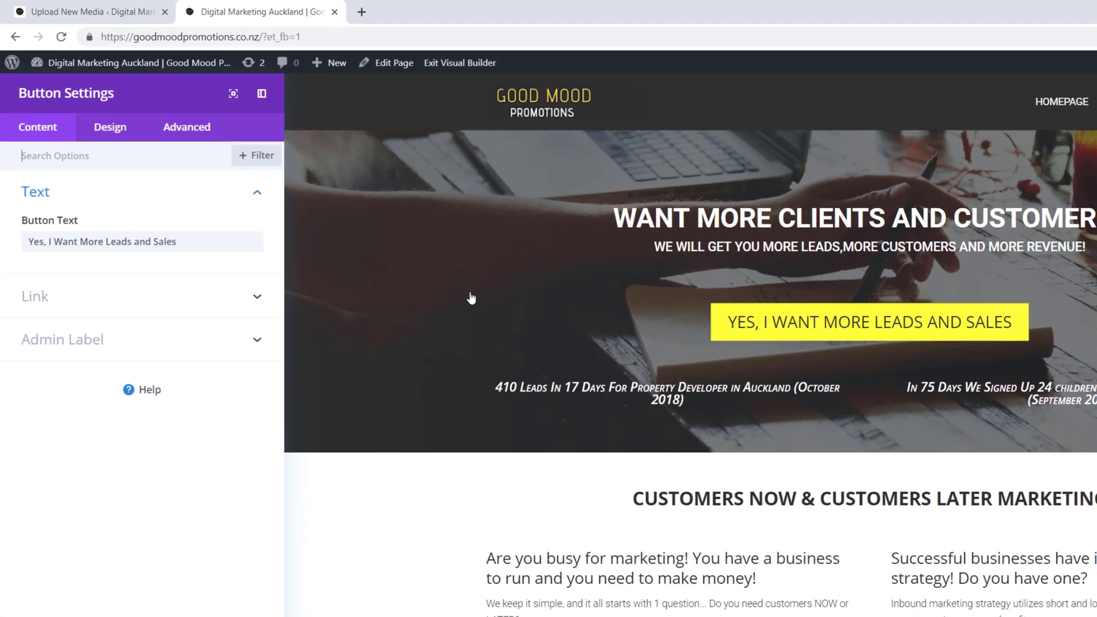
click(167, 299)
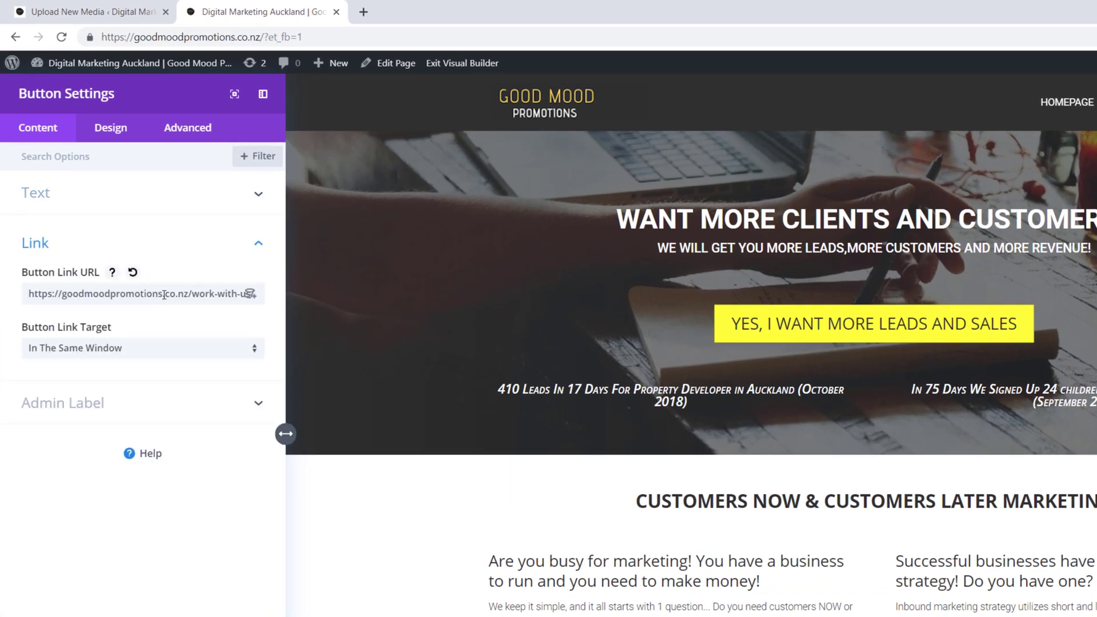
triple_click(164, 295)
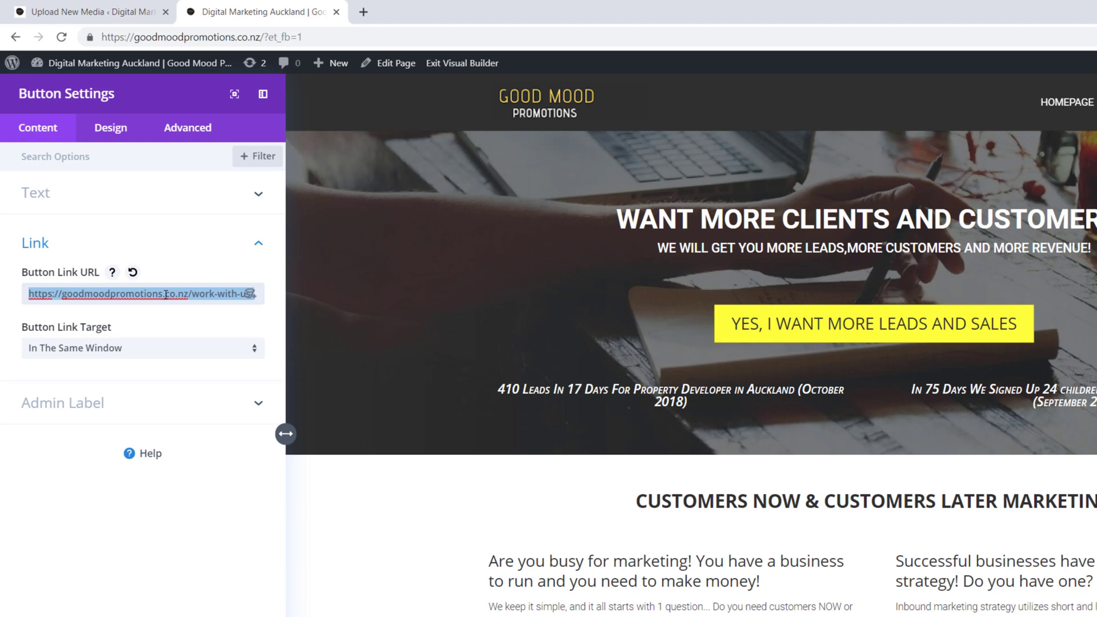
key(ctrl+v)
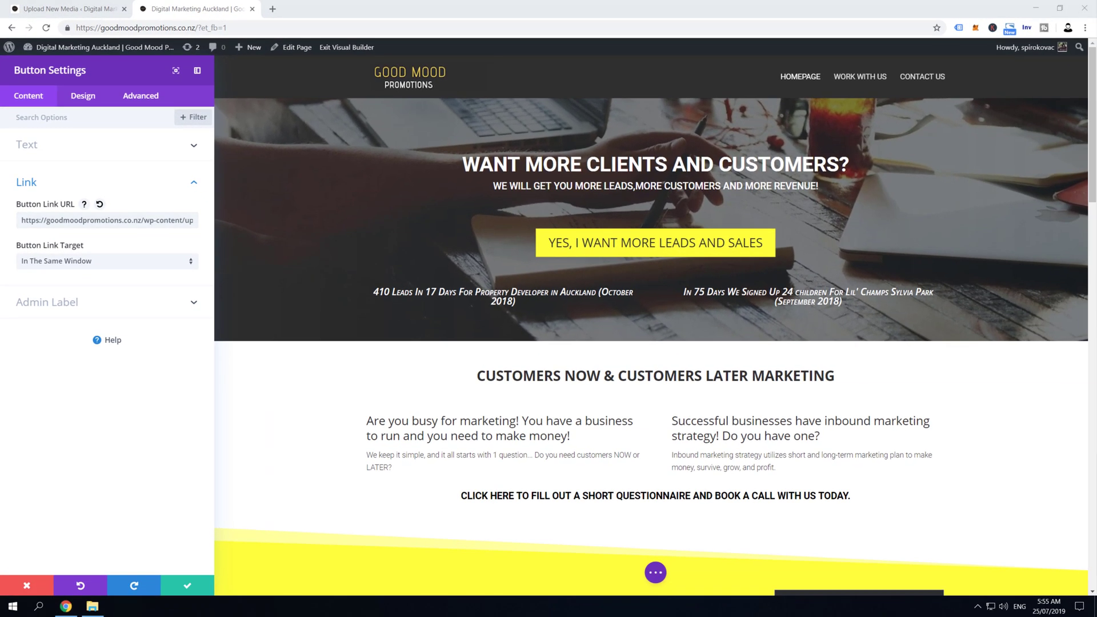
click(175, 587)
Save the homepage in Divi and return to the live page.
click(544, 573)
click(1057, 572)
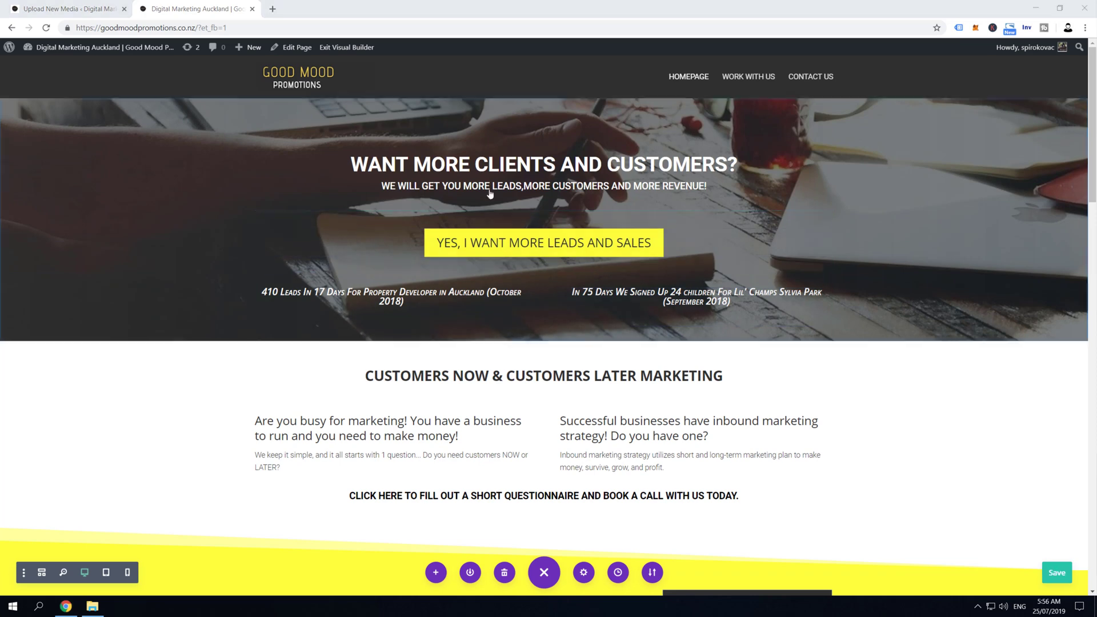
click(345, 50)
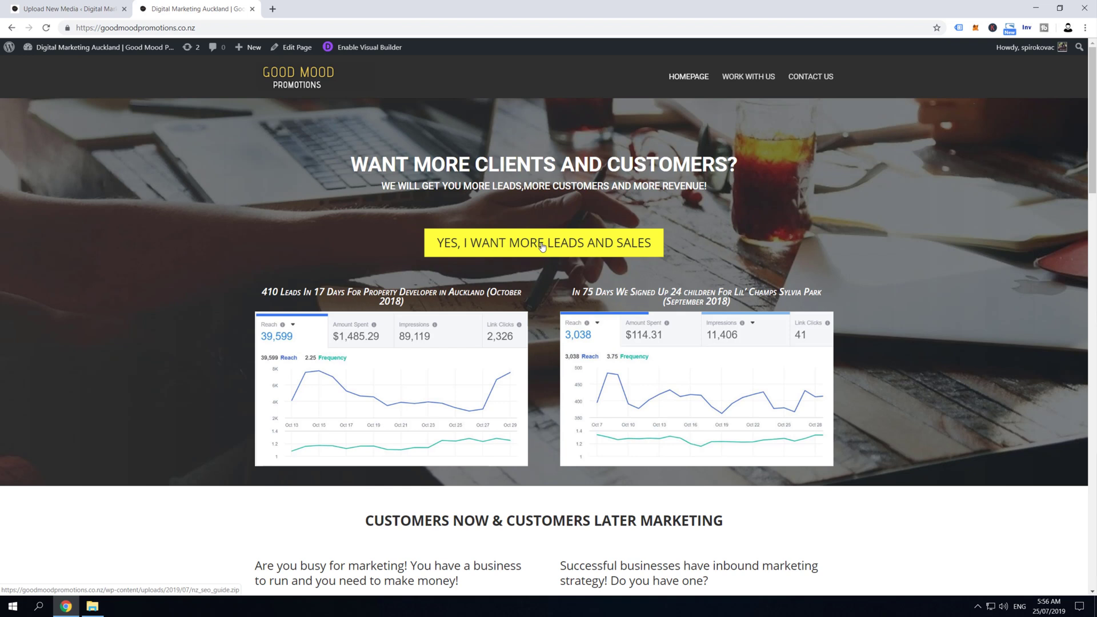
Download nz_seo_guide.zip from the live leads button, replacing the copy in the files folder.
click(542, 246)
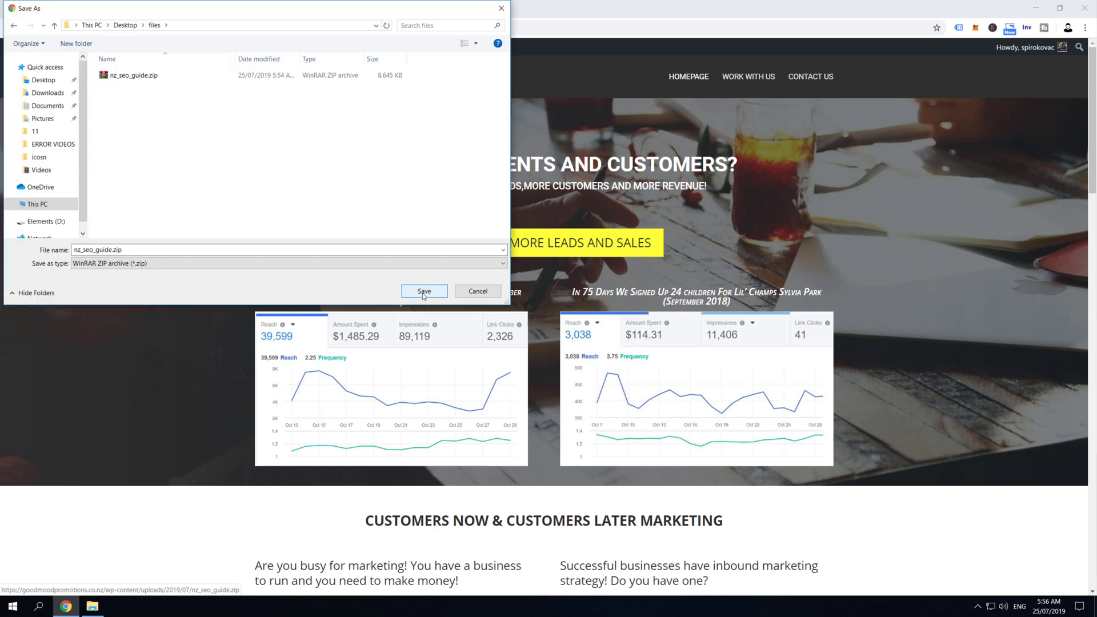
click(424, 292)
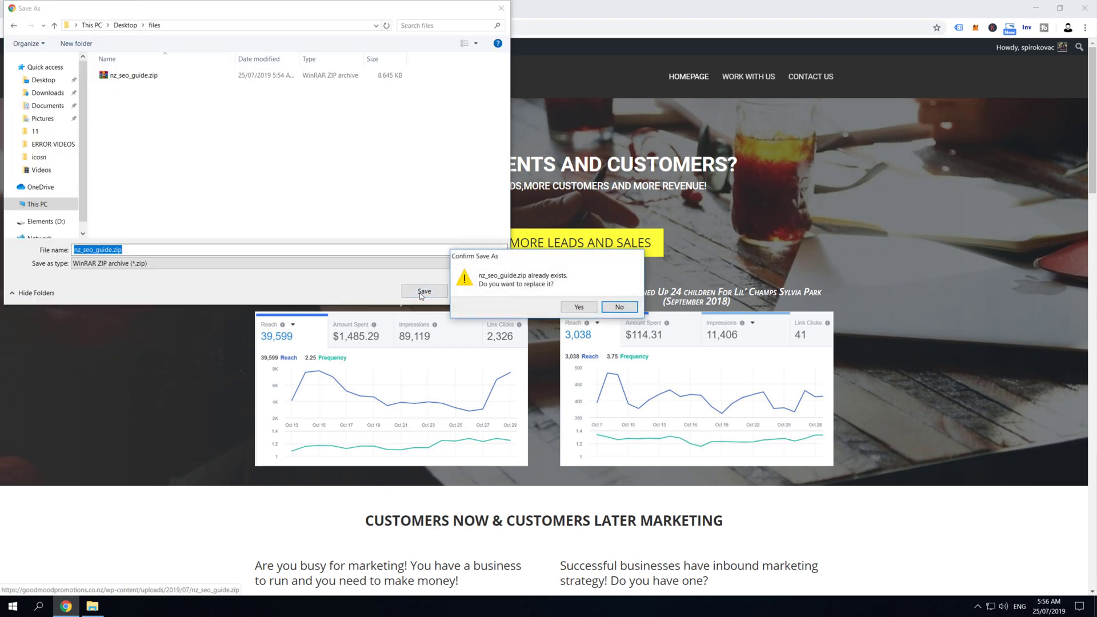
click(572, 309)
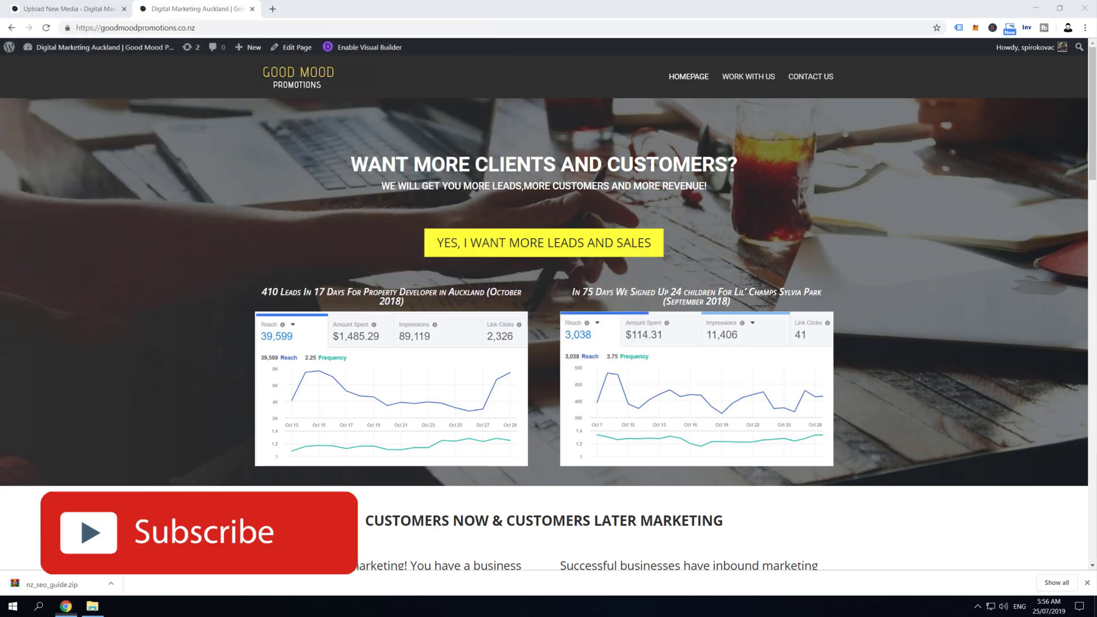